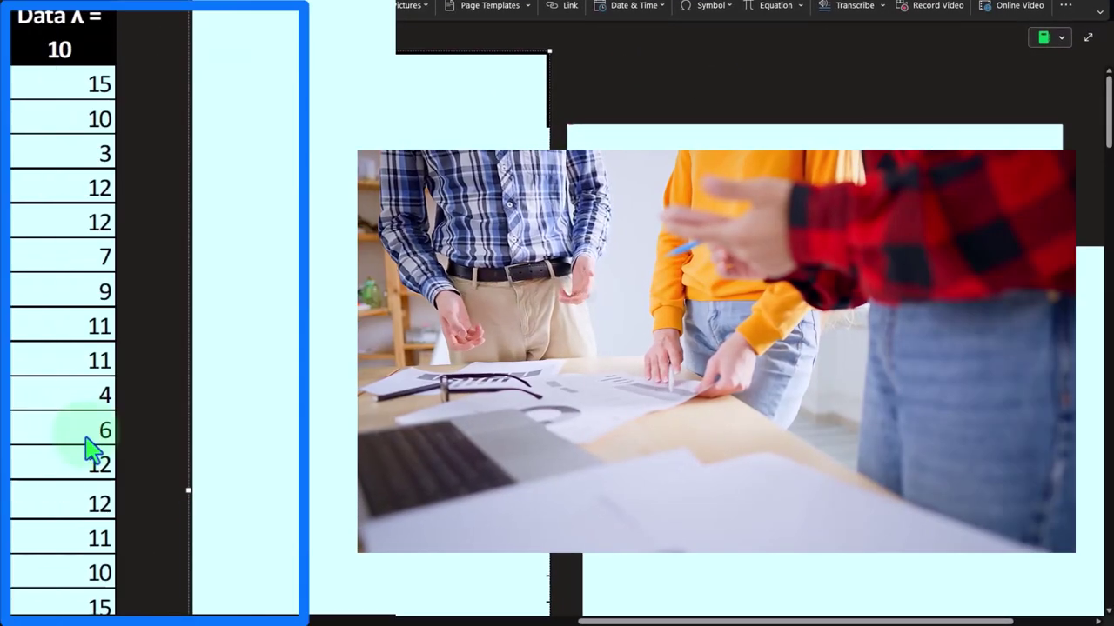
Step: Shrink the cover over the frequency table to reveal the Bens, Frequency and Relative Frequency columns
{"action": "left_click_drag", "start_coordinate": [190, 490], "coordinate": [299, 492]}
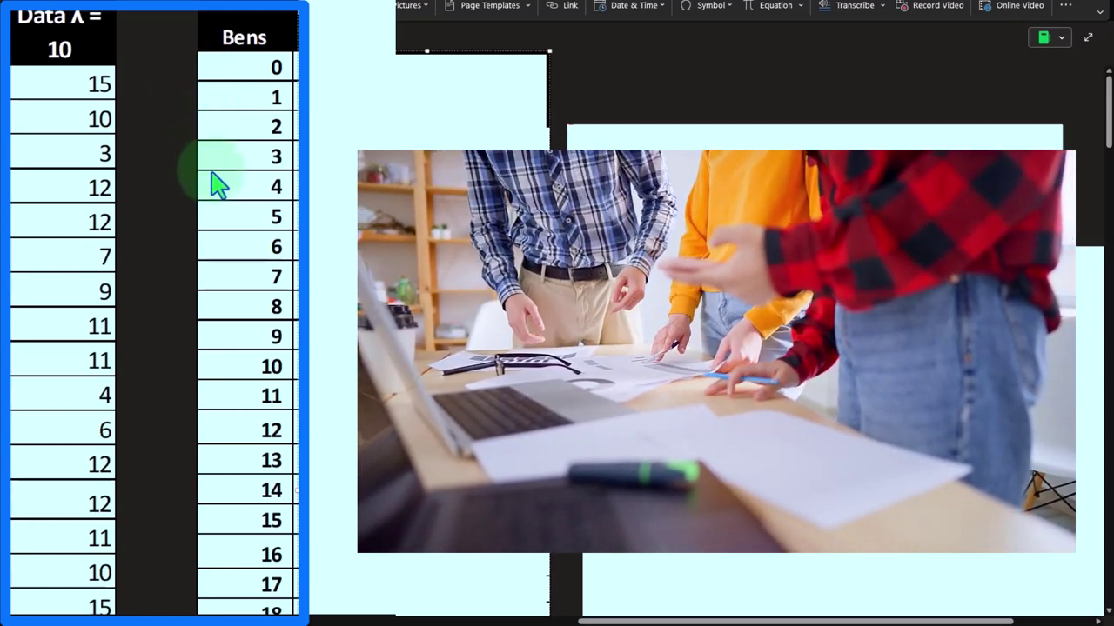
{"action": "left_click_drag", "start_coordinate": [306, 490], "coordinate": [392, 495]}
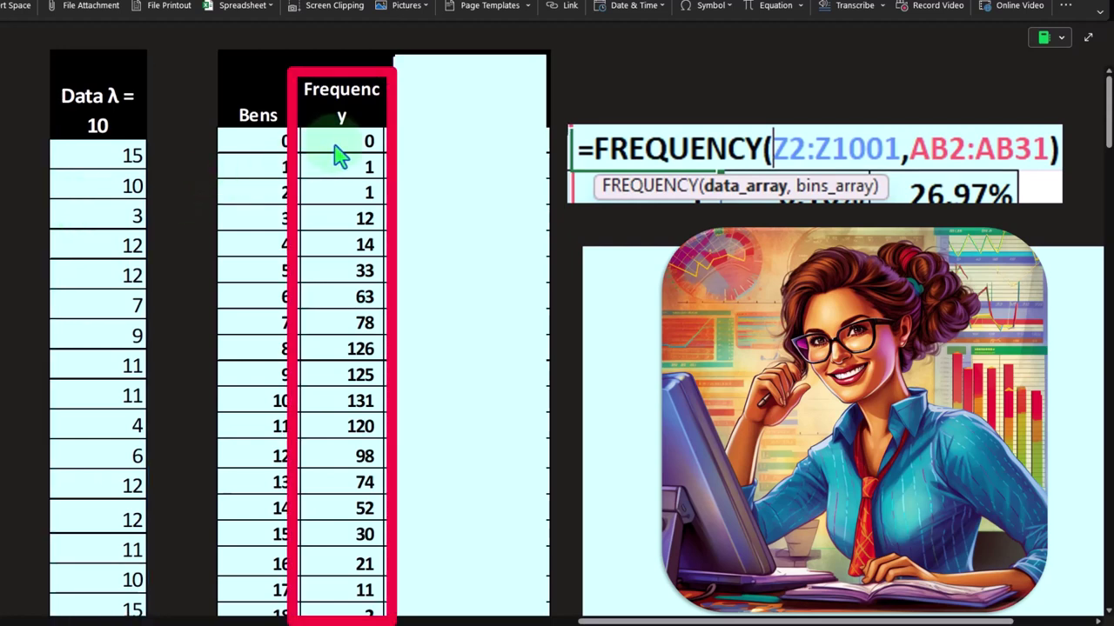
{"action": "scroll", "coordinate": [339, 157], "scroll_direction": "down", "scroll_amount": 10}
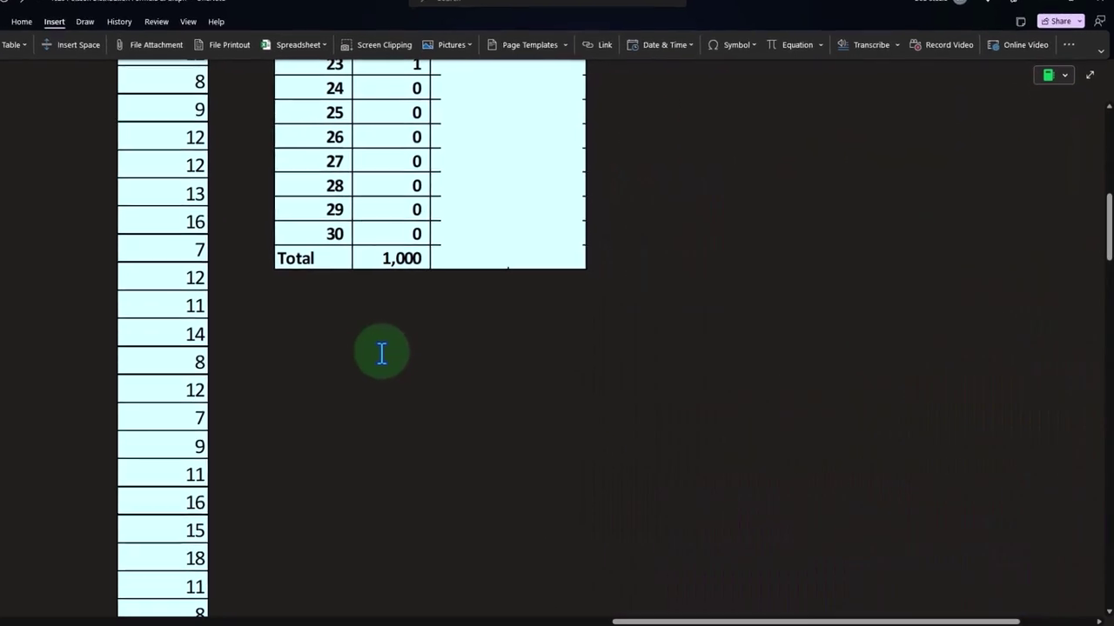
{"action": "scroll", "coordinate": [322, 330], "scroll_direction": "up", "scroll_amount": 10}
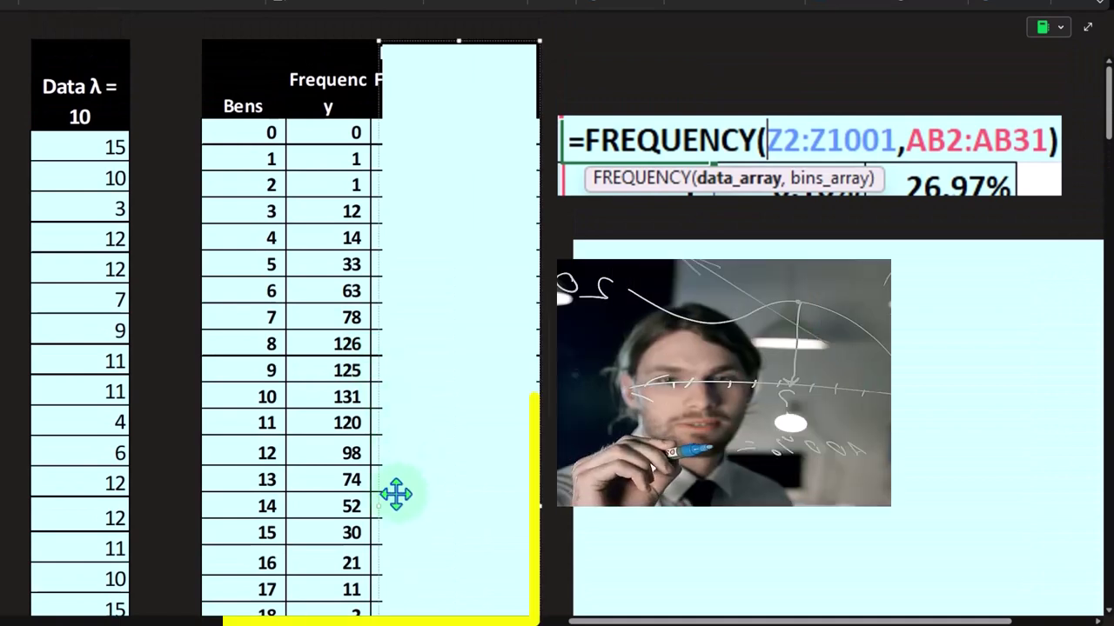
{"action": "left_click_drag", "start_coordinate": [380, 510], "coordinate": [460, 498]}
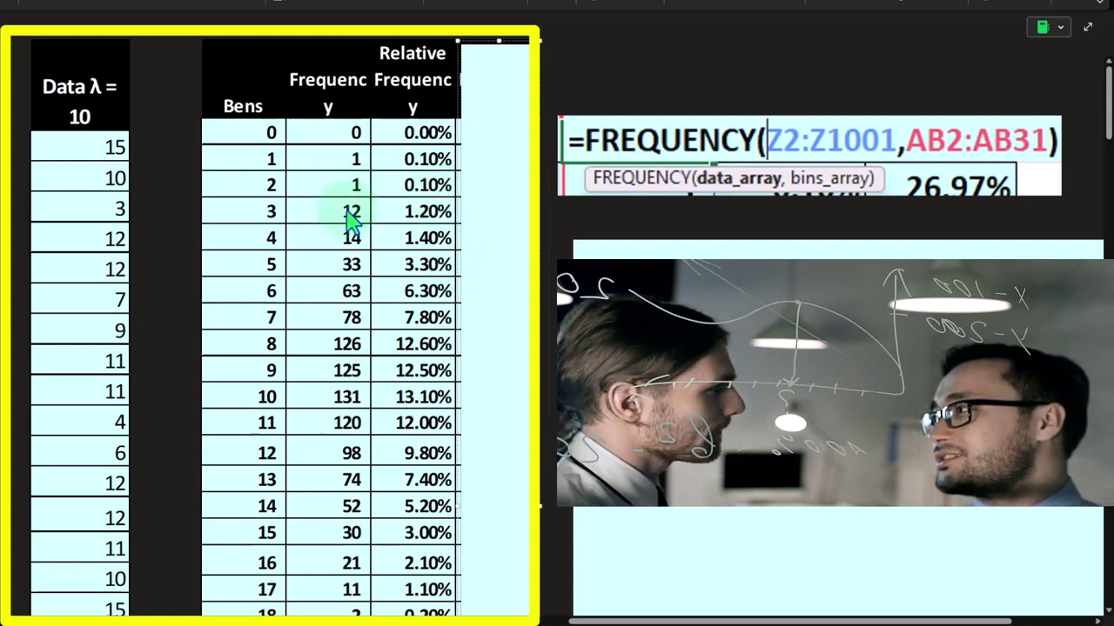
Step: Open the calculator over the table and divide 12 by 1,000 to check the relative frequency of bin 3
{"action": "key", "text": "XF86Calculator"}
{"action": "left_click_drag", "start_coordinate": [905, 200], "coordinate": [522, 241]}
{"action": "left_click", "coordinate": [492, 294]}
{"action": "type", "text": "1"}
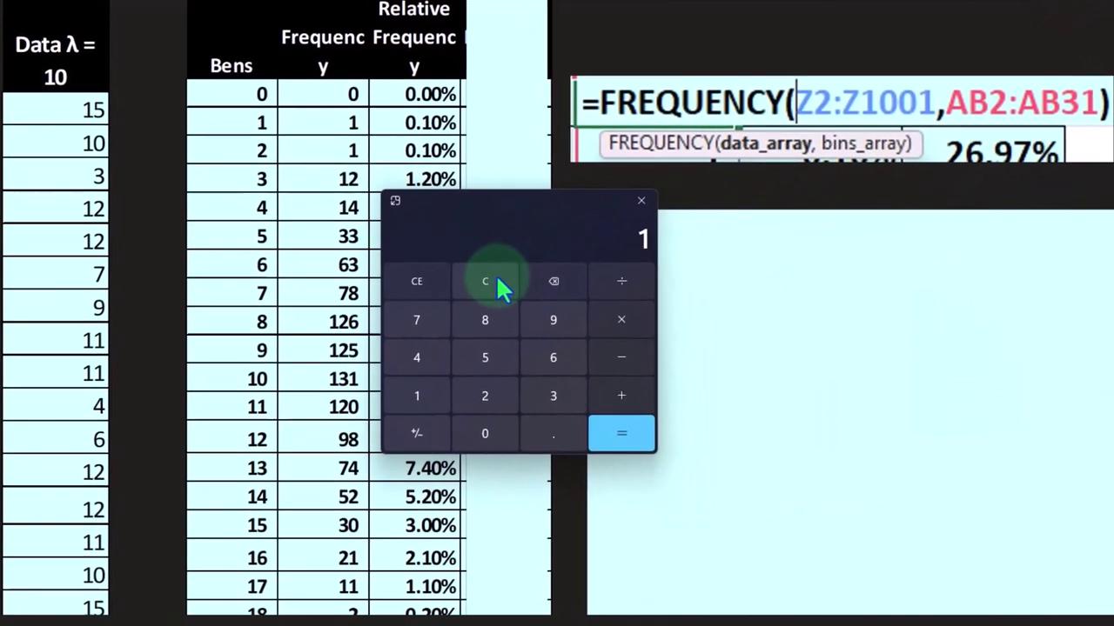
{"action": "type", "text": "2/10000"}
{"action": "key", "text": "Return"}
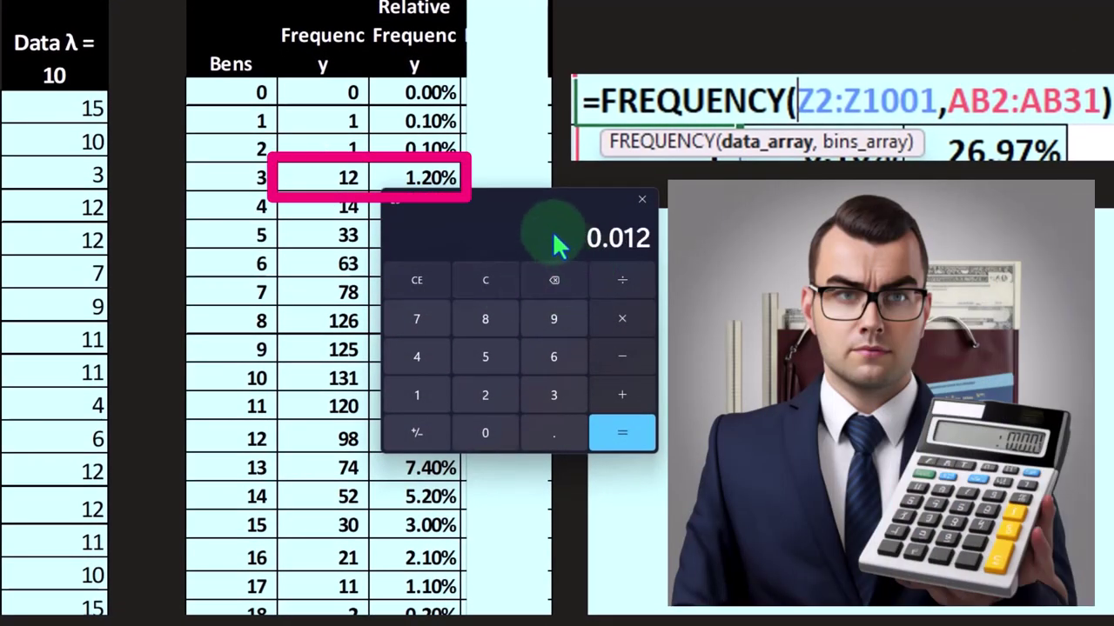
Step: Clear the calculator and divide 14 by the 1,000 total to check bin 4's relative frequency, closing the calculator when done
{"action": "left_click_drag", "start_coordinate": [496, 223], "coordinate": [491, 259]}
{"action": "left_click", "coordinate": [488, 319]}
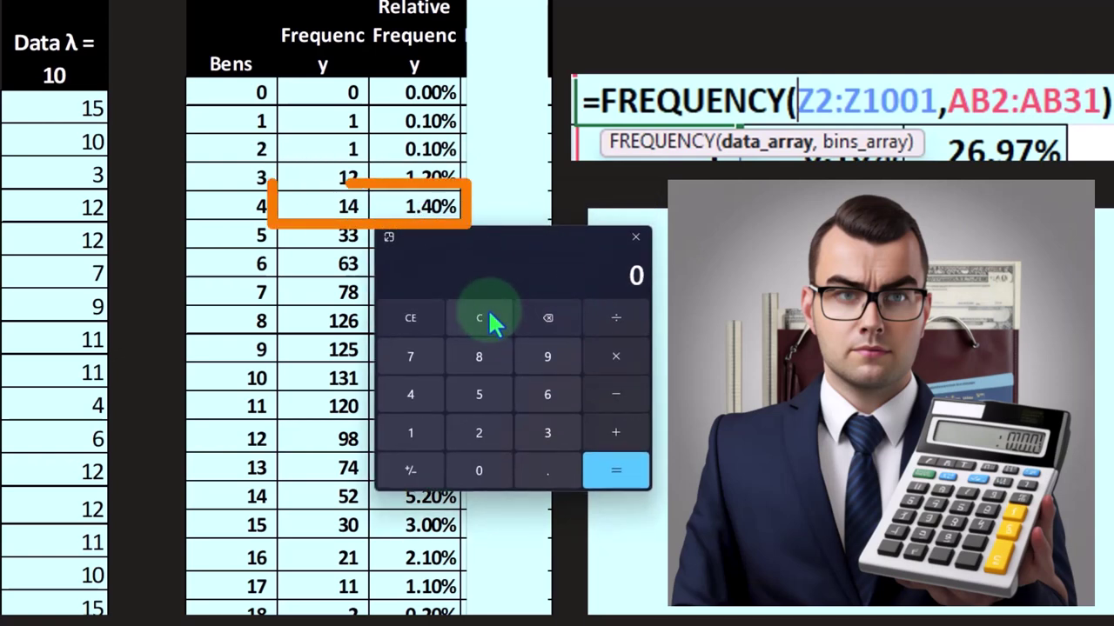
{"action": "type", "text": "14/100"}
{"action": "key", "text": "Return"}
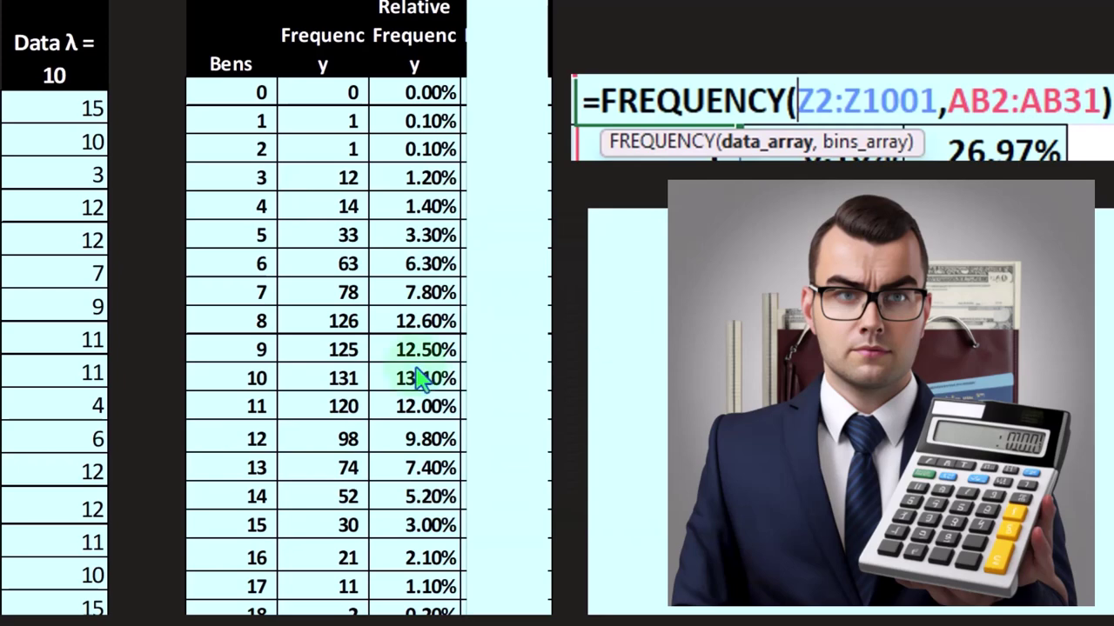
Step: Check the frequency table's Total row and uncover the Difference column
{"action": "scroll", "coordinate": [417, 378], "scroll_direction": "down", "scroll_amount": 9}
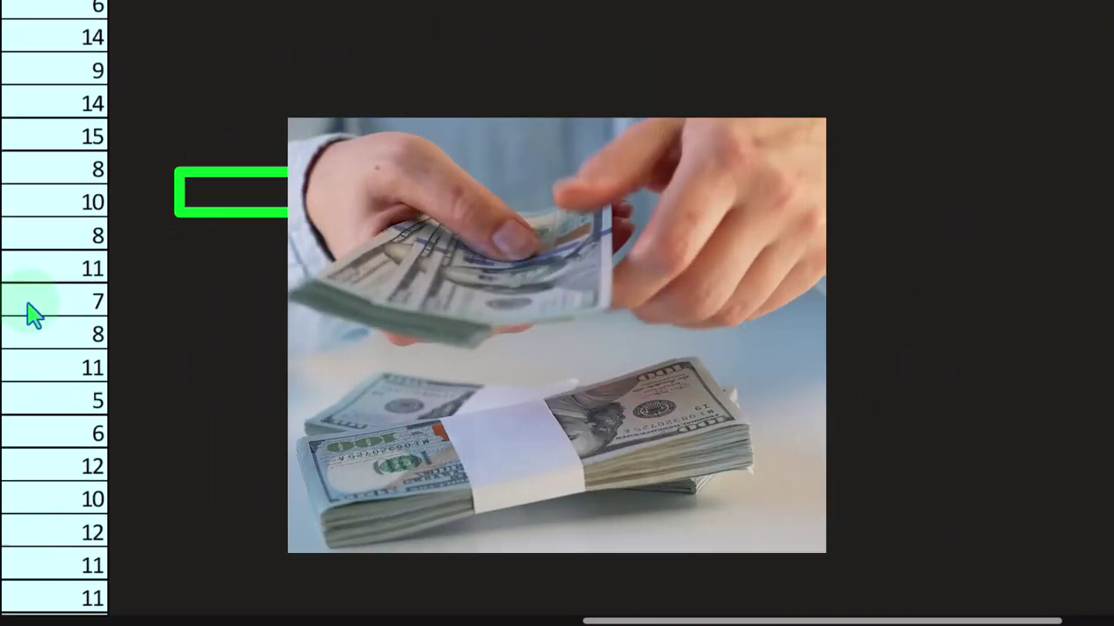
{"action": "scroll", "coordinate": [42, 322], "scroll_direction": "down", "scroll_amount": 5}
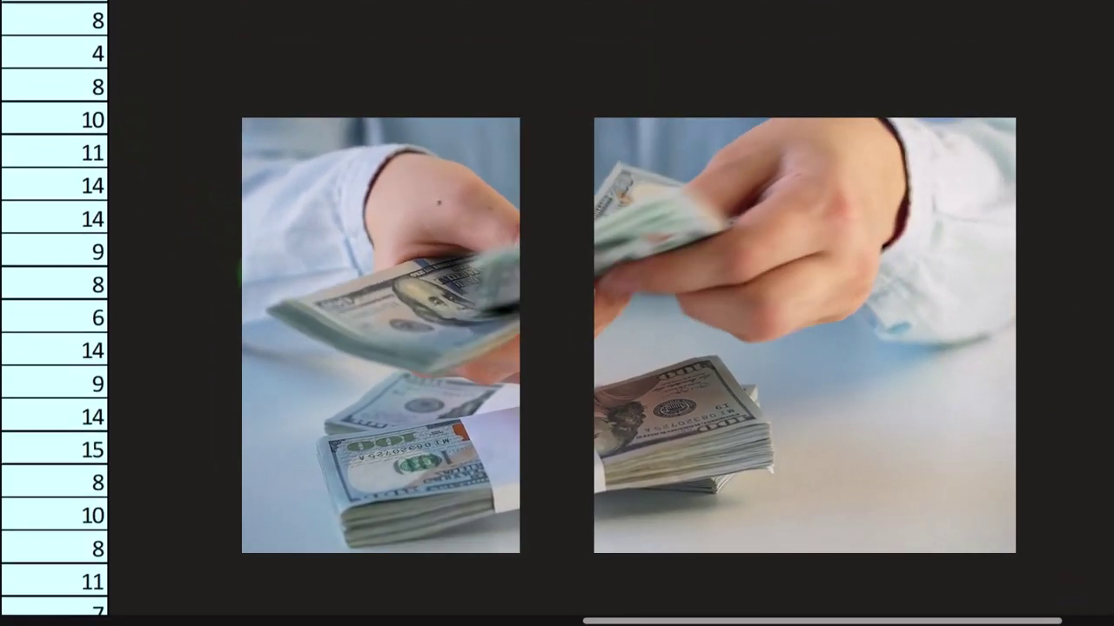
{"action": "scroll", "coordinate": [271, 274], "scroll_direction": "up", "scroll_amount": 3}
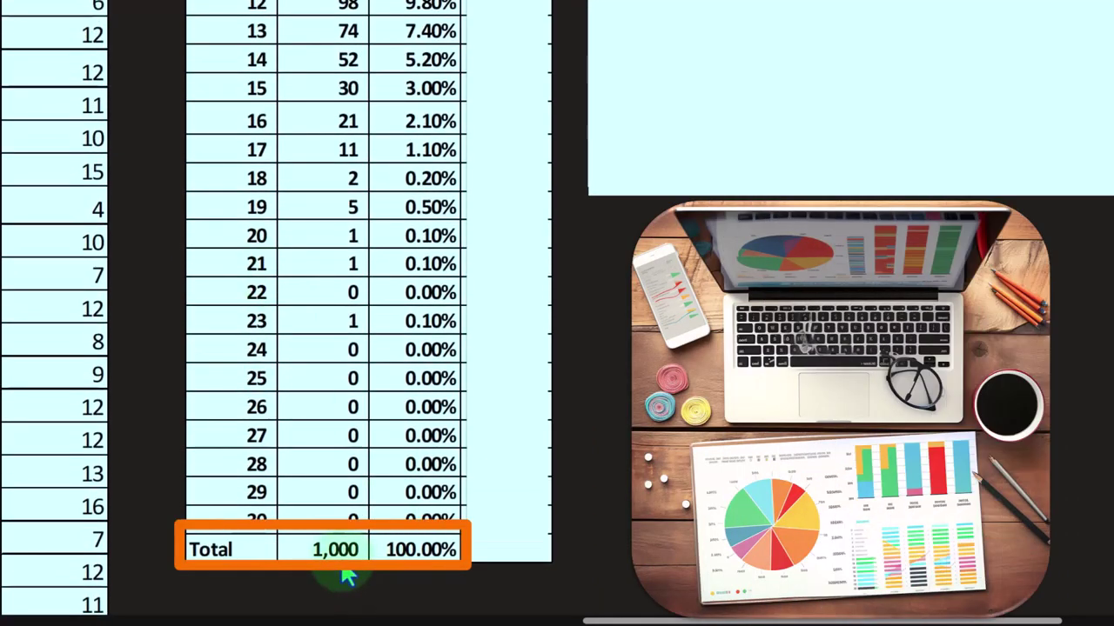
{"action": "scroll", "coordinate": [346, 570], "scroll_direction": "up", "scroll_amount": 5}
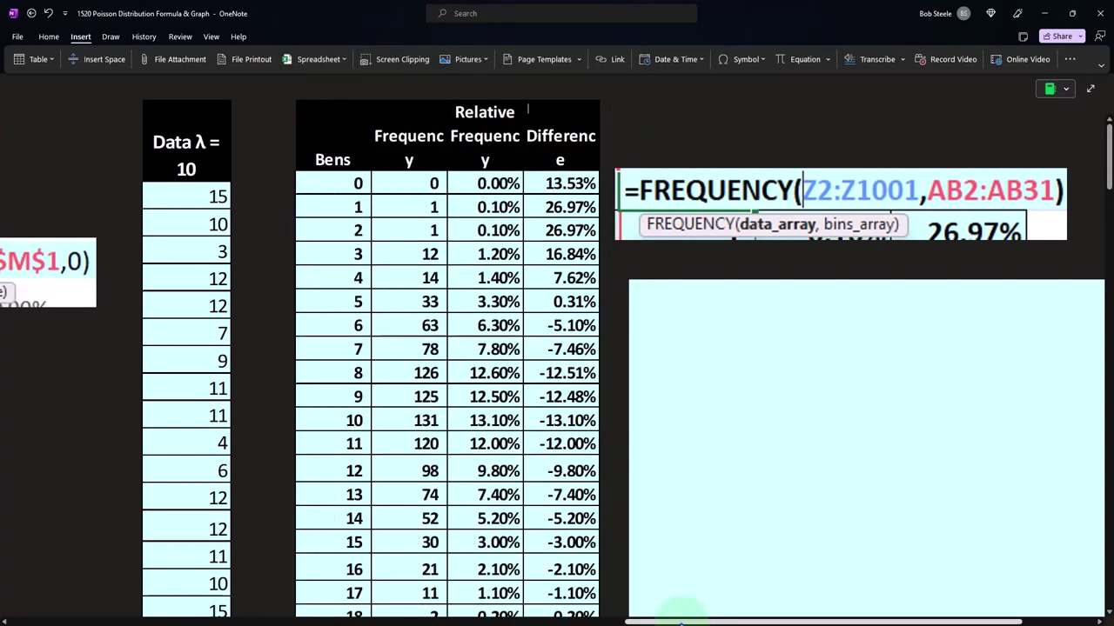
Step: Compare the Poisson P(x) table and its λ input with the Relative Frequency and Difference columns
{"action": "left_click_drag", "start_coordinate": [671, 622], "coordinate": [390, 619]}
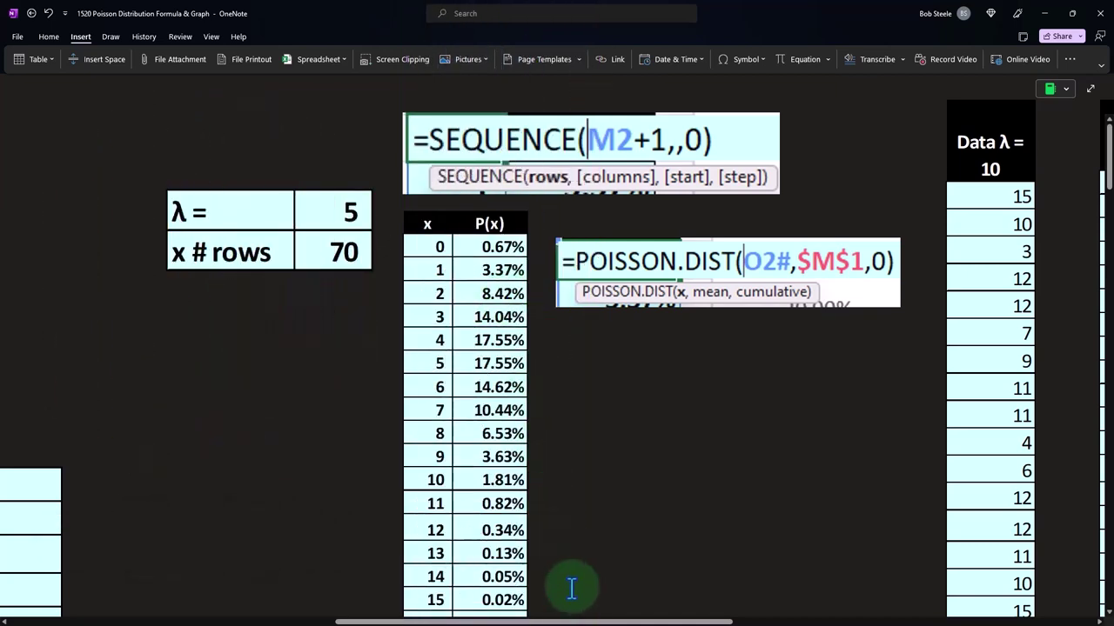
{"action": "left_click_drag", "start_coordinate": [572, 615], "coordinate": [779, 615]}
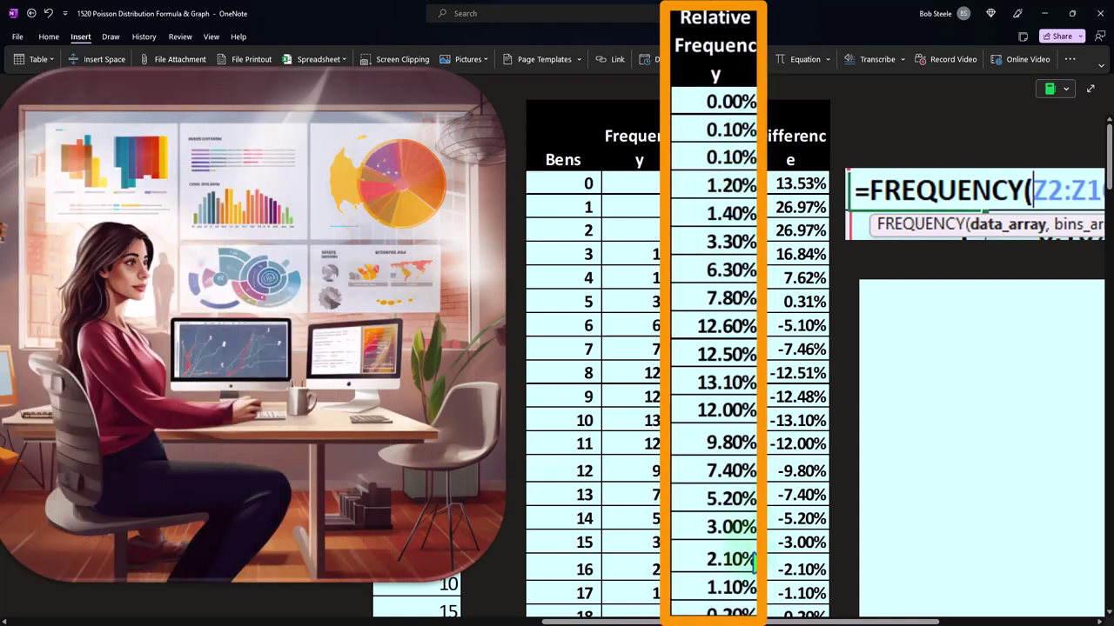
{"action": "left_click_drag", "start_coordinate": [734, 619], "coordinate": [686, 621]}
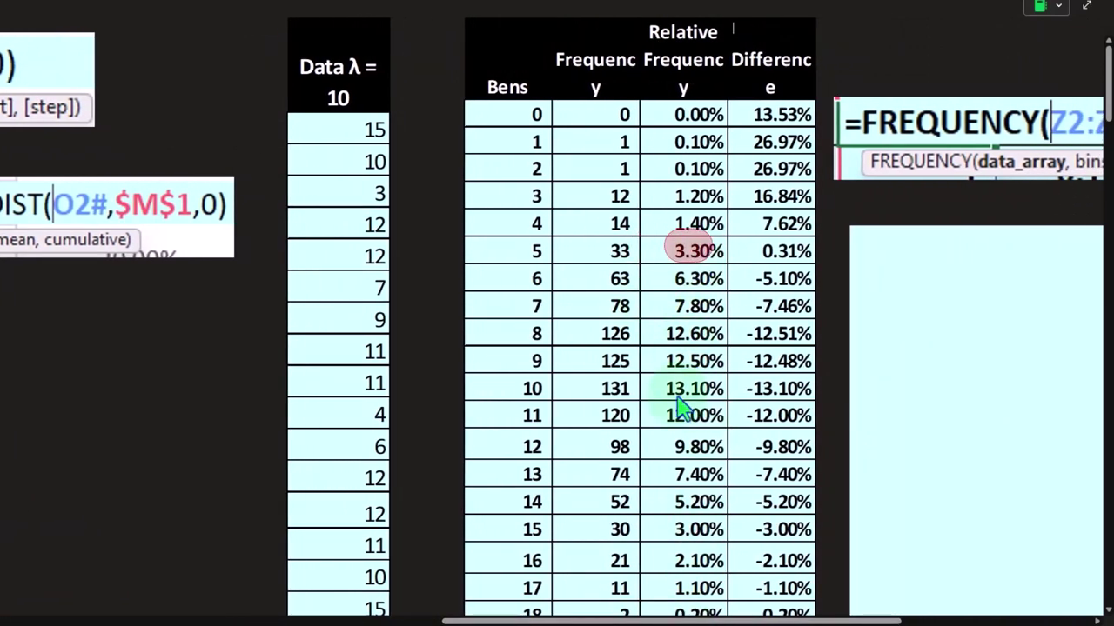
{"action": "left_click_drag", "start_coordinate": [661, 619], "coordinate": [491, 621]}
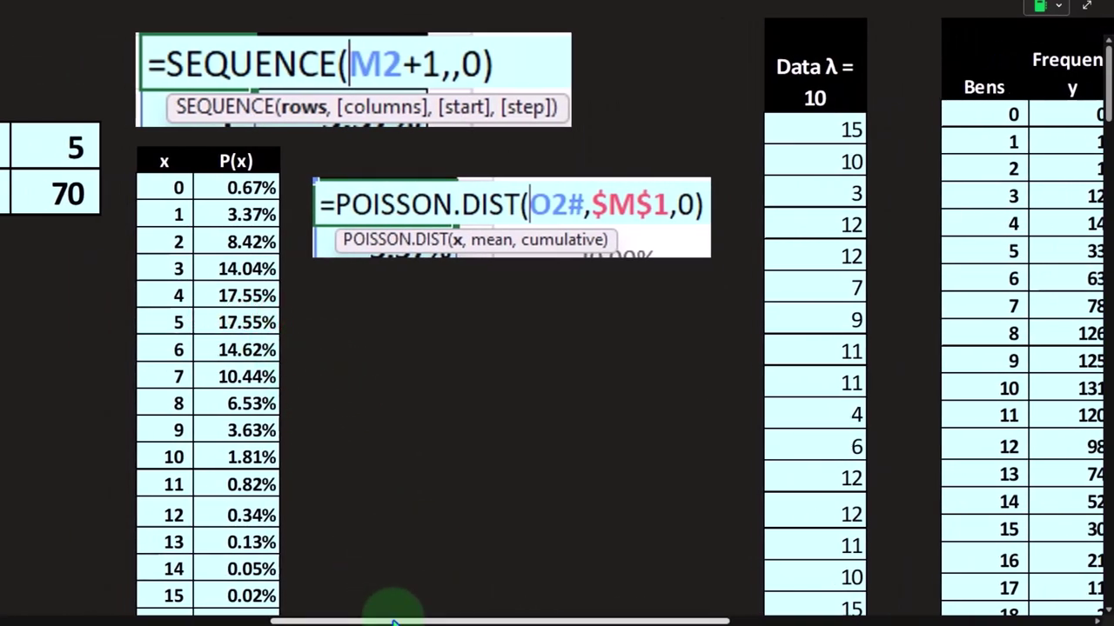
{"action": "left_click_drag", "start_coordinate": [393, 622], "coordinate": [593, 622]}
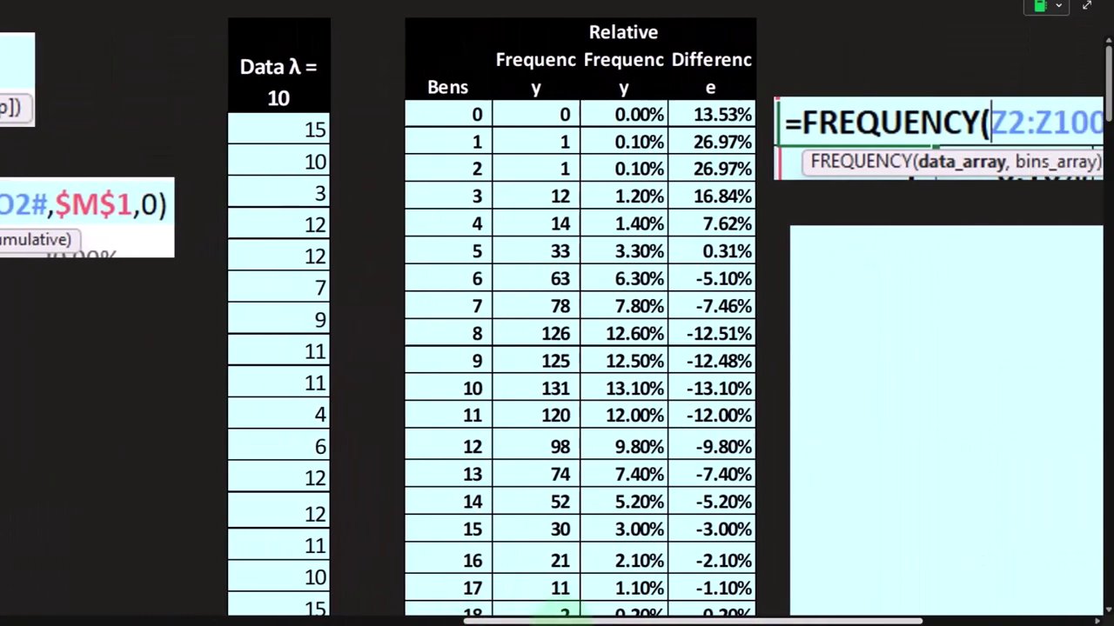
{"action": "left_click_drag", "start_coordinate": [729, 616], "coordinate": [492, 611]}
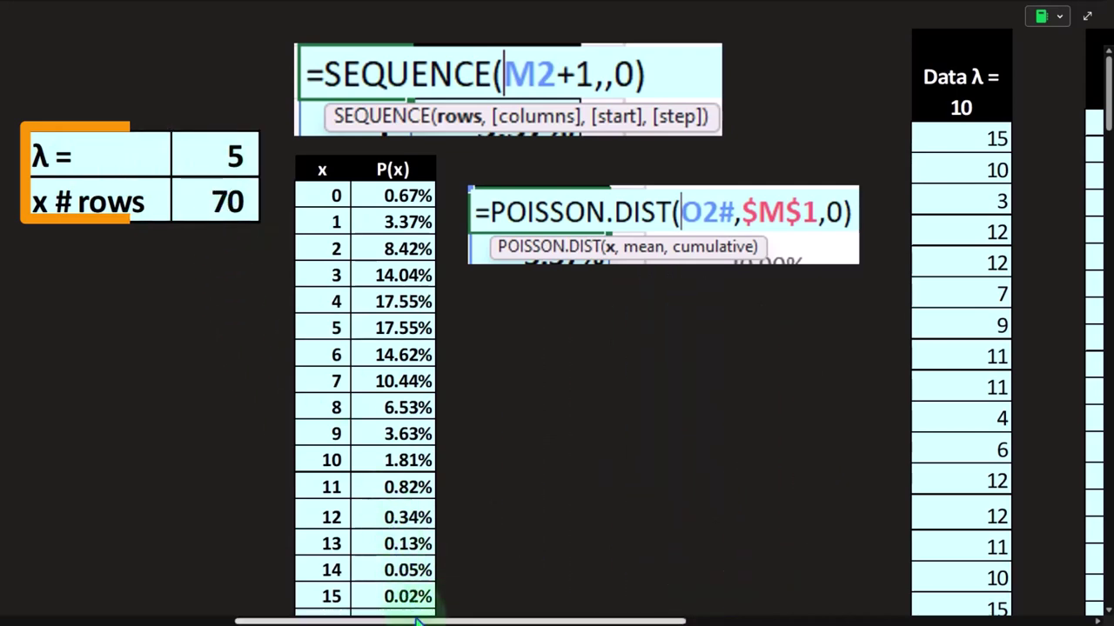
{"action": "left_click_drag", "start_coordinate": [419, 621], "coordinate": [707, 621]}
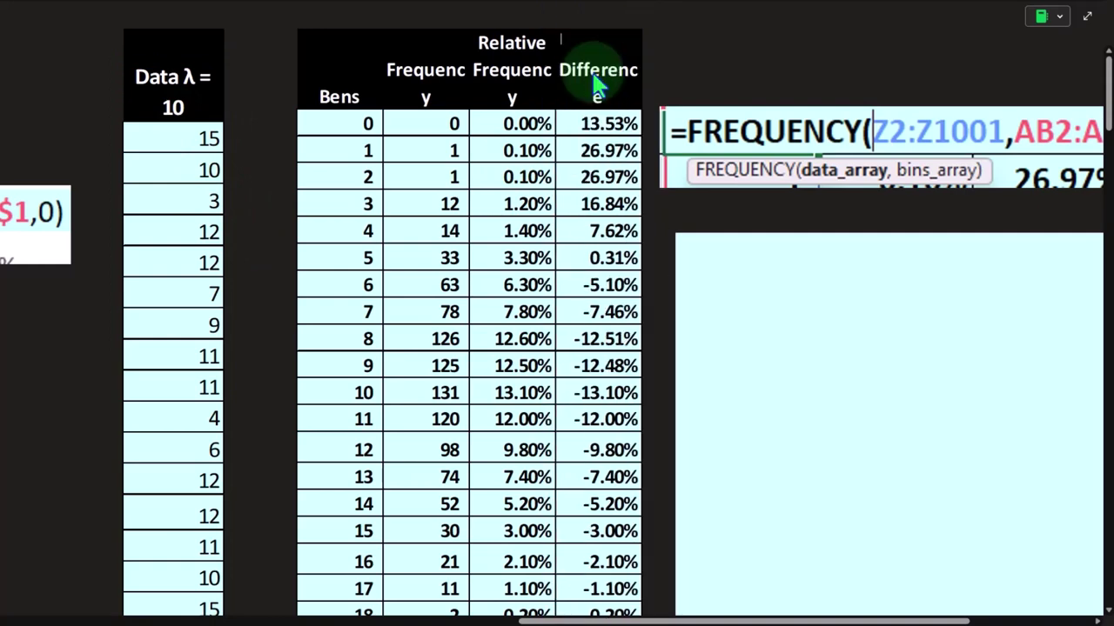
{"action": "left_click_drag", "start_coordinate": [576, 620], "coordinate": [297, 619]}
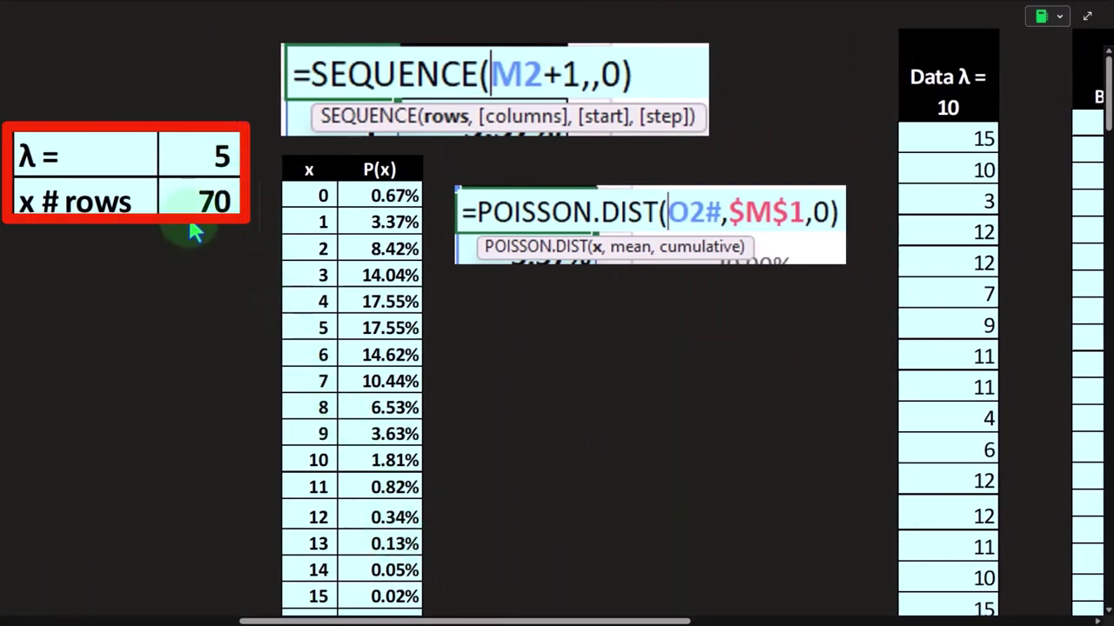
Step: Uncover the chart beneath the FREQUENCY formula and compare its Relative Frequency and P(x) bars with the λ input table
{"action": "left_click_drag", "start_coordinate": [409, 622], "coordinate": [709, 622]}
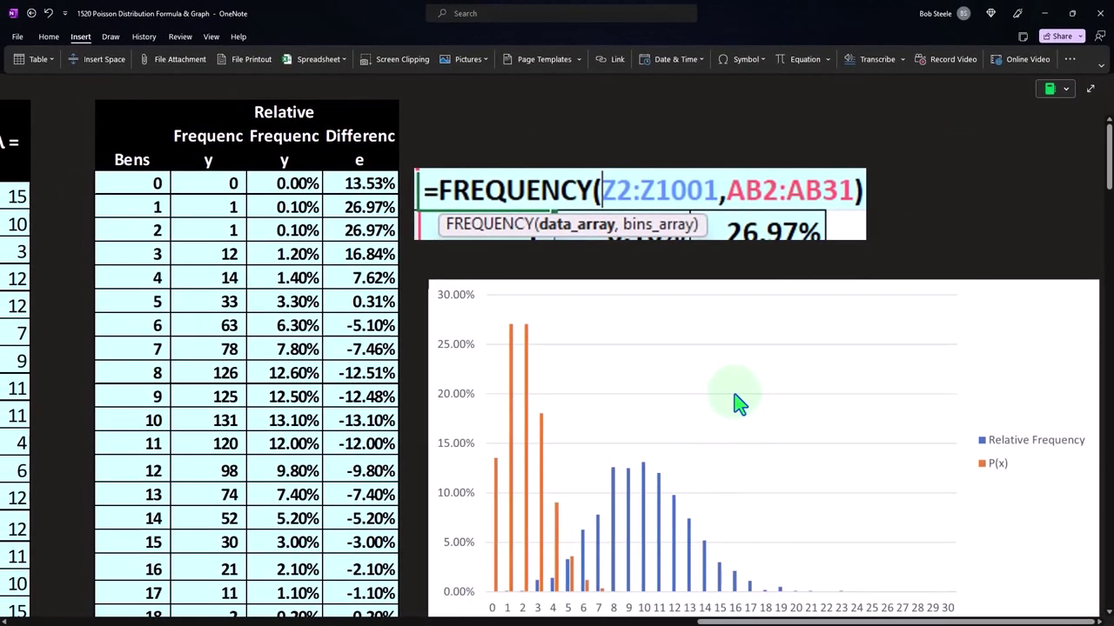
{"action": "scroll", "coordinate": [735, 400], "scroll_direction": "down", "scroll_amount": 2}
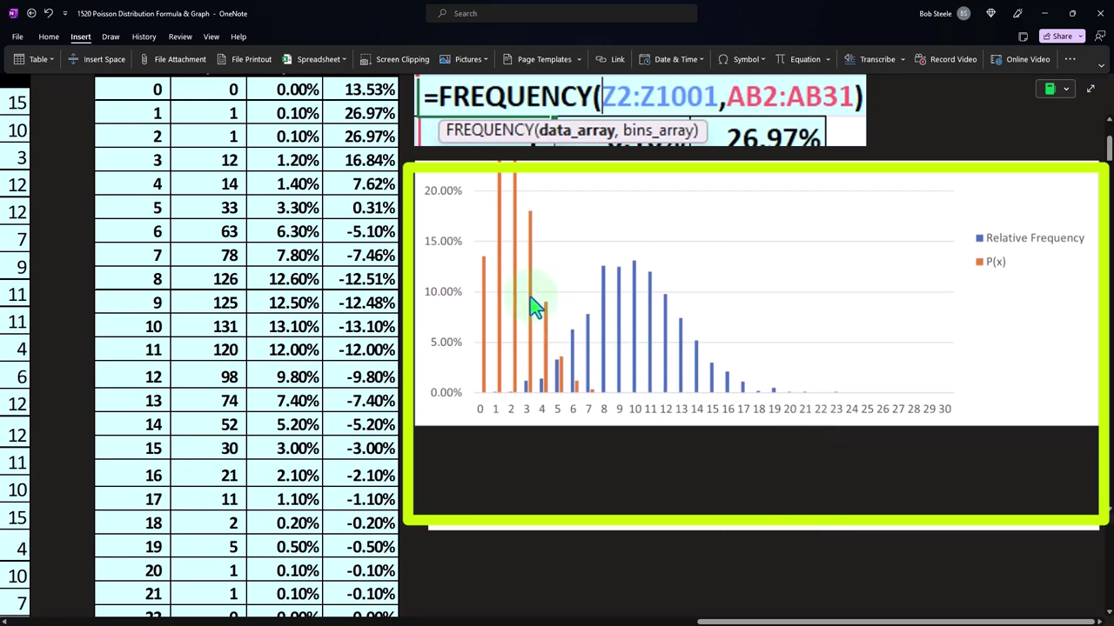
{"action": "scroll", "coordinate": [541, 413], "scroll_direction": "up", "scroll_amount": 2}
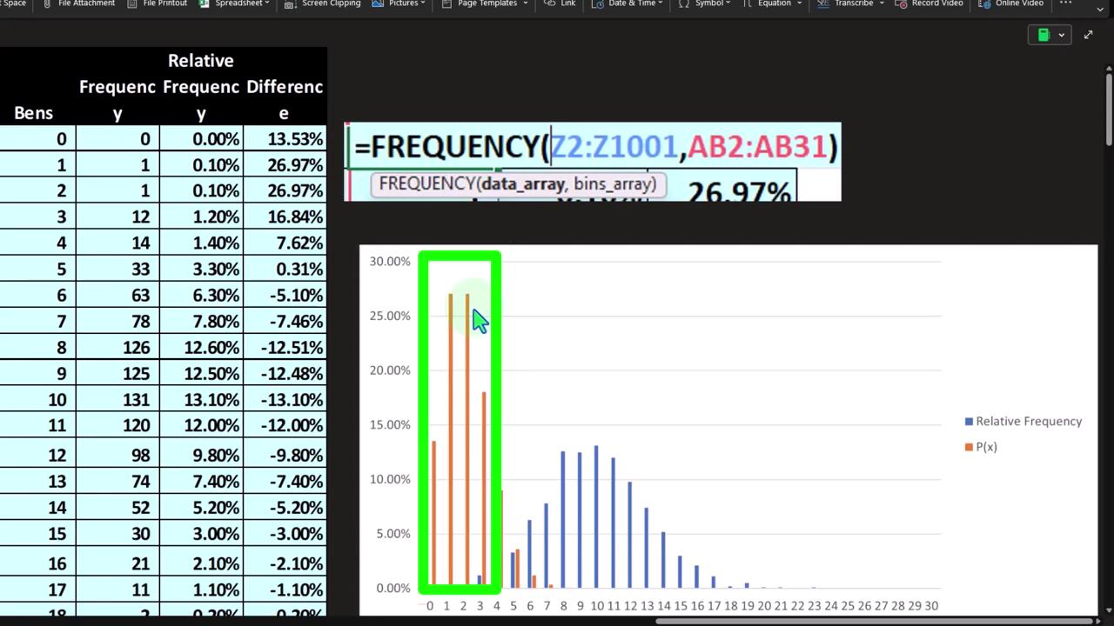
{"action": "scroll", "coordinate": [477, 335], "scroll_direction": "down", "scroll_amount": 2}
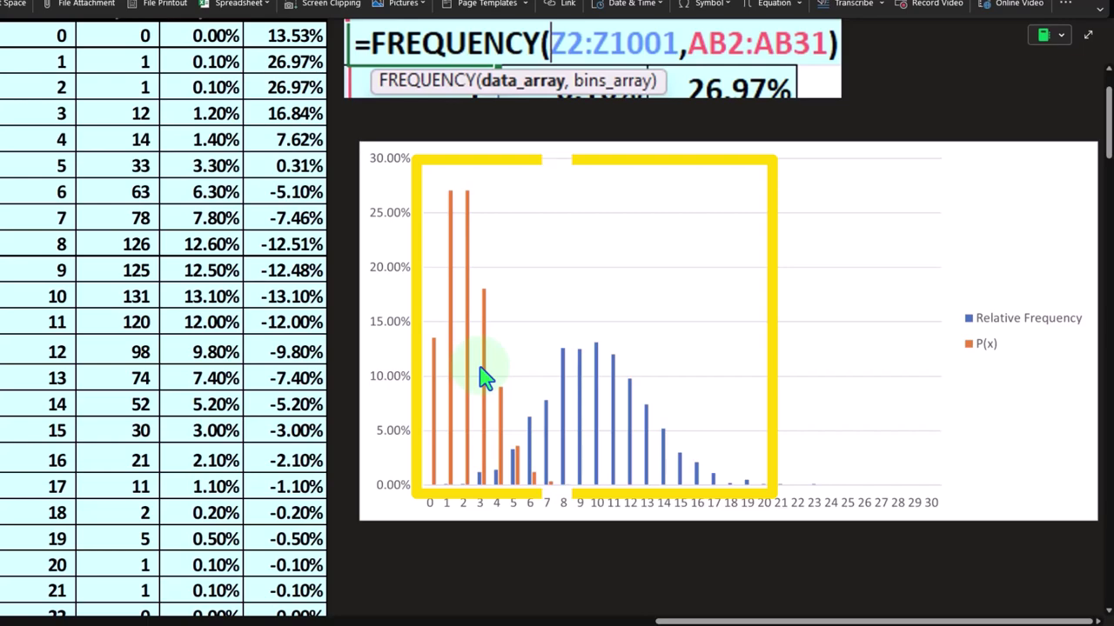
{"action": "left_click_drag", "start_coordinate": [716, 620], "coordinate": [324, 620]}
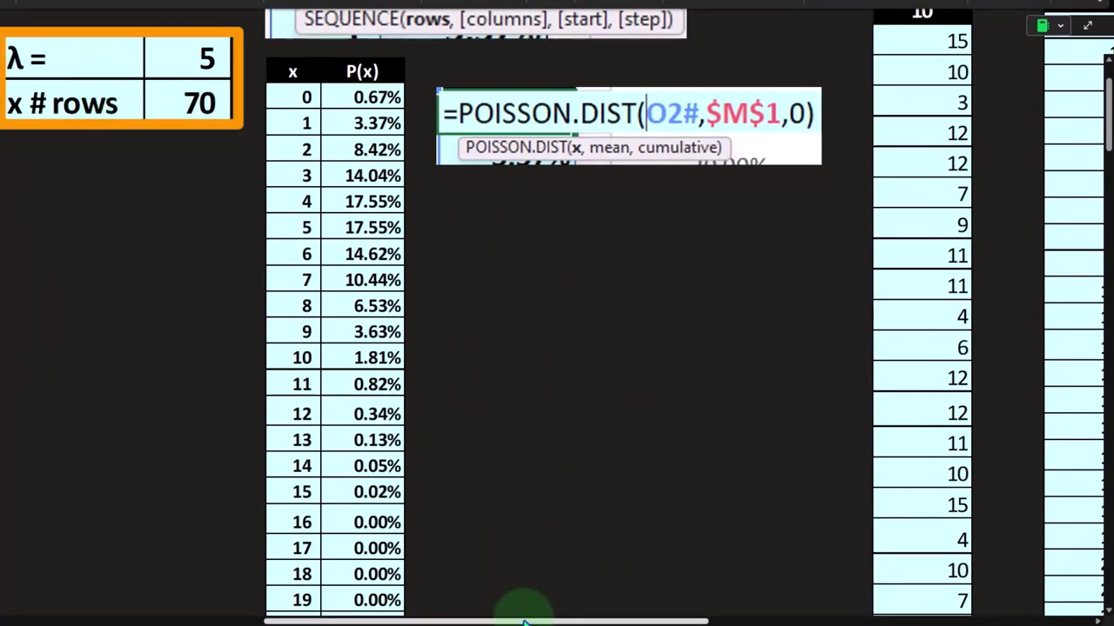
{"action": "left_click_drag", "start_coordinate": [525, 622], "coordinate": [905, 619]}
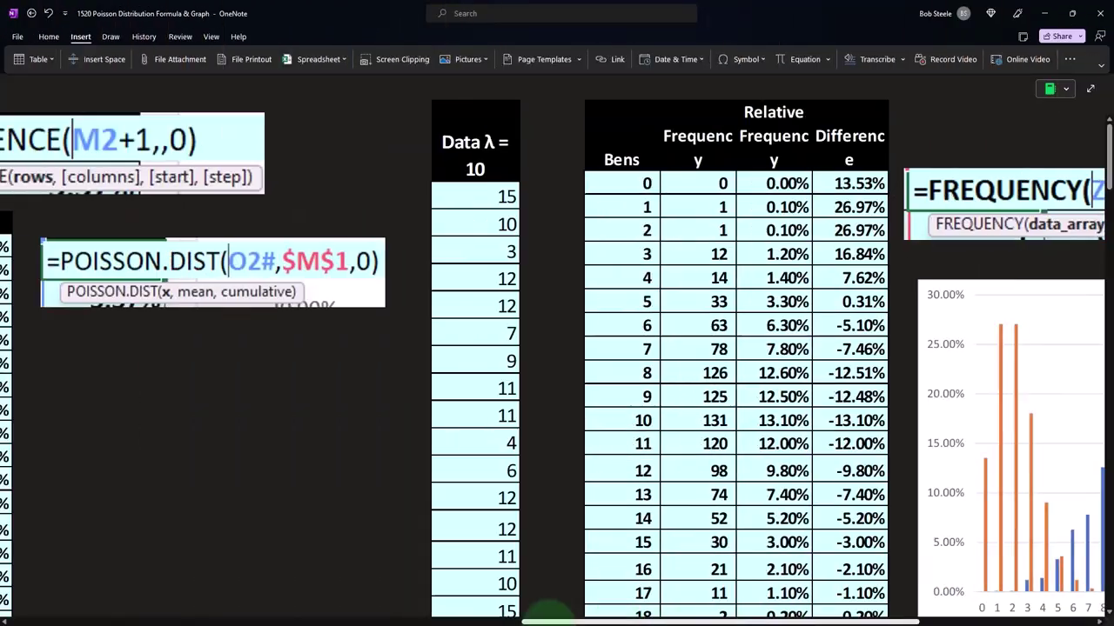
Step: Review the Poisson conditions, the formula, the mean and variance table and the λ input, ending at the comparison chart
{"action": "mouse_move", "coordinate": [546, 611]}
{"action": "left_mouse_down"}
{"action": "mouse_move", "coordinate": [199, 601]}
{"action": "mouse_move", "coordinate": [61, 613]}
{"action": "left_mouse_up"}
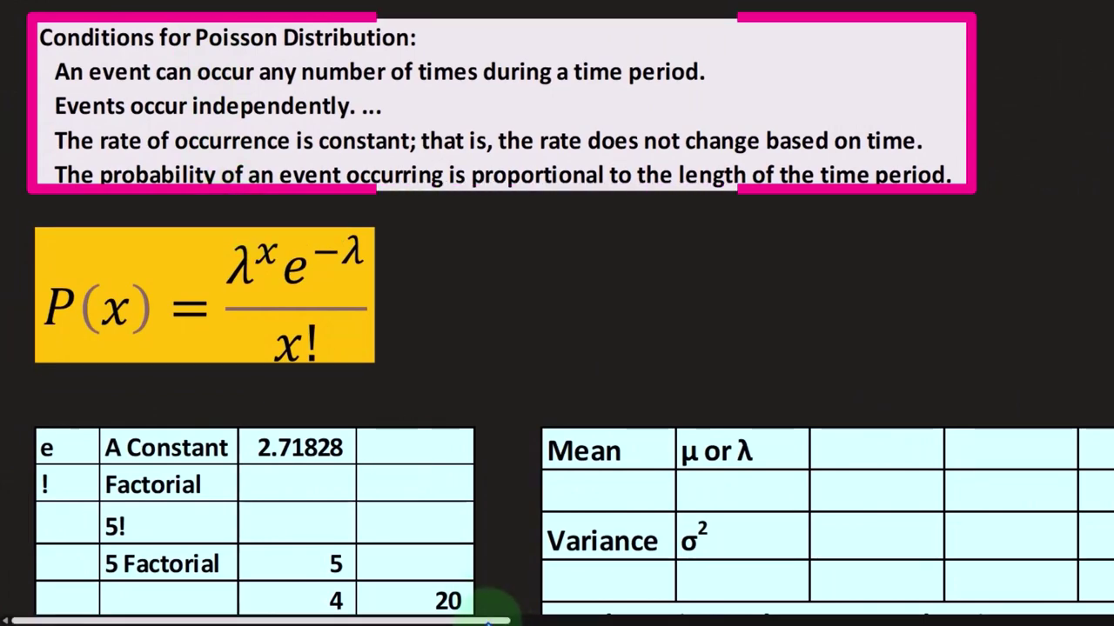
{"action": "left_click_drag", "start_coordinate": [497, 613], "coordinate": [578, 619]}
{"action": "scroll", "coordinate": [616, 542], "scroll_direction": "down", "scroll_amount": 3}
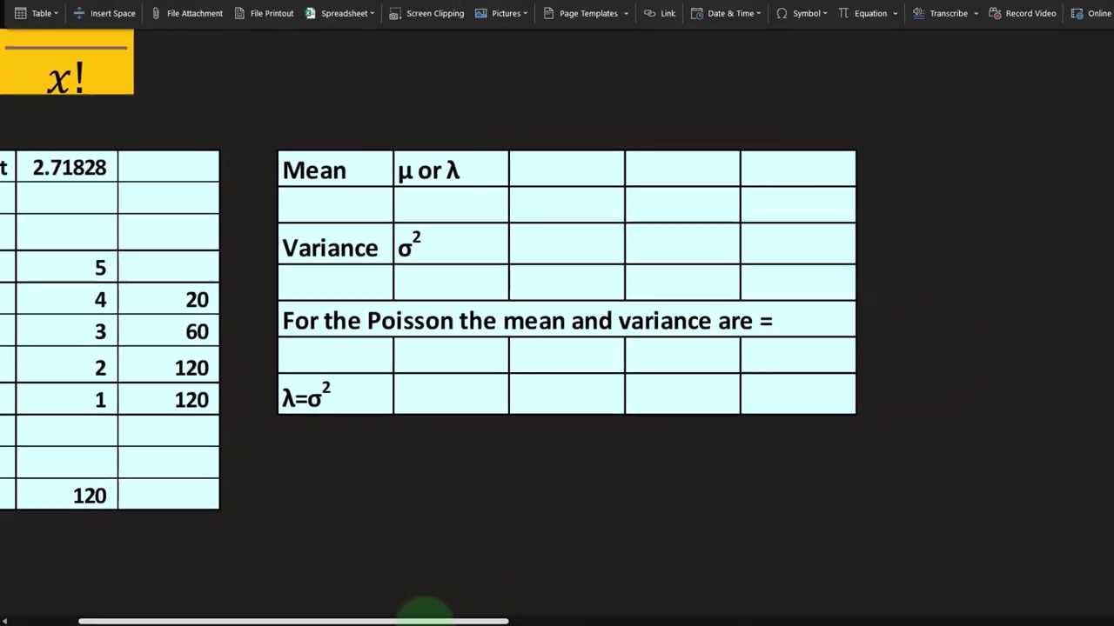
{"action": "left_click_drag", "start_coordinate": [391, 623], "coordinate": [961, 619]}
{"action": "scroll", "coordinate": [871, 532], "scroll_direction": "up", "scroll_amount": 5}
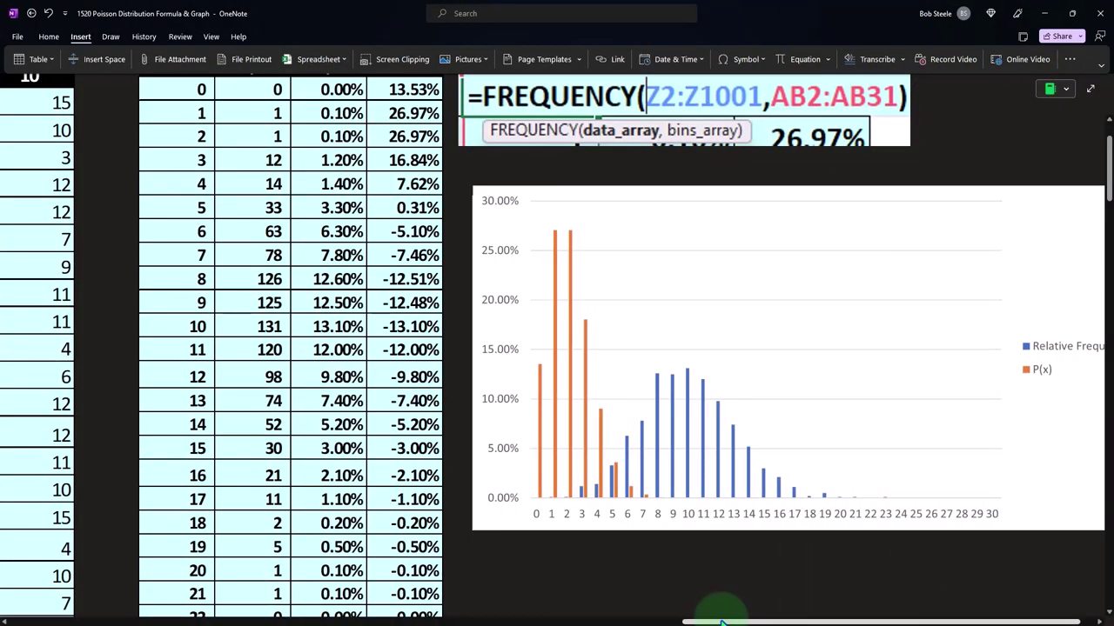
{"action": "left_click_drag", "start_coordinate": [721, 623], "coordinate": [291, 542]}
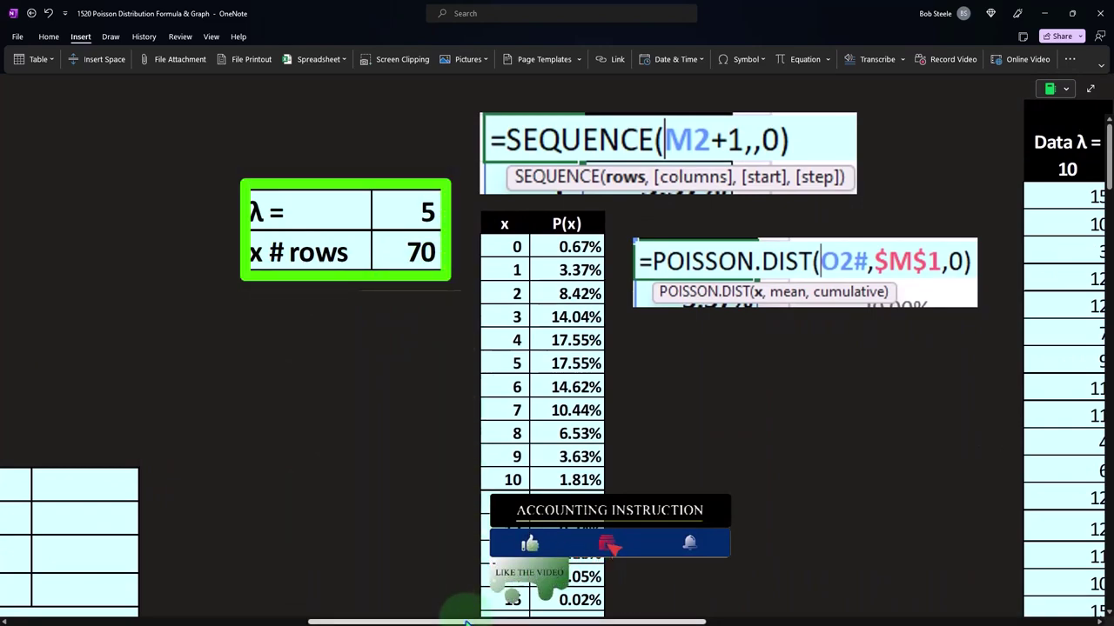
{"action": "left_click_drag", "start_coordinate": [447, 621], "coordinate": [792, 621]}
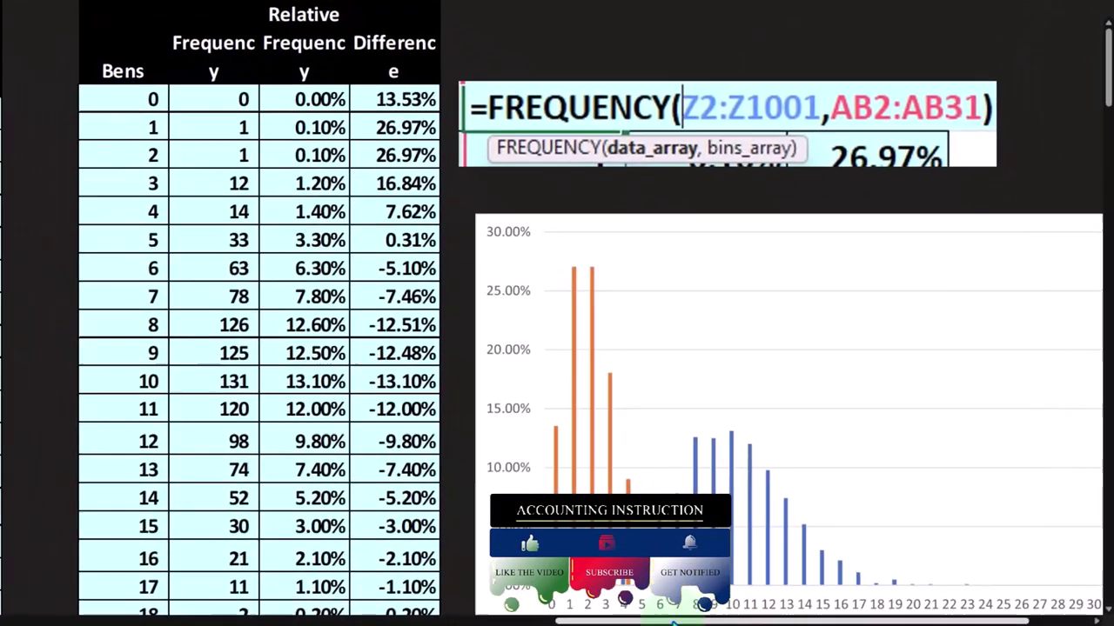
{"action": "scroll", "coordinate": [736, 505], "scroll_direction": "down", "scroll_amount": 2}
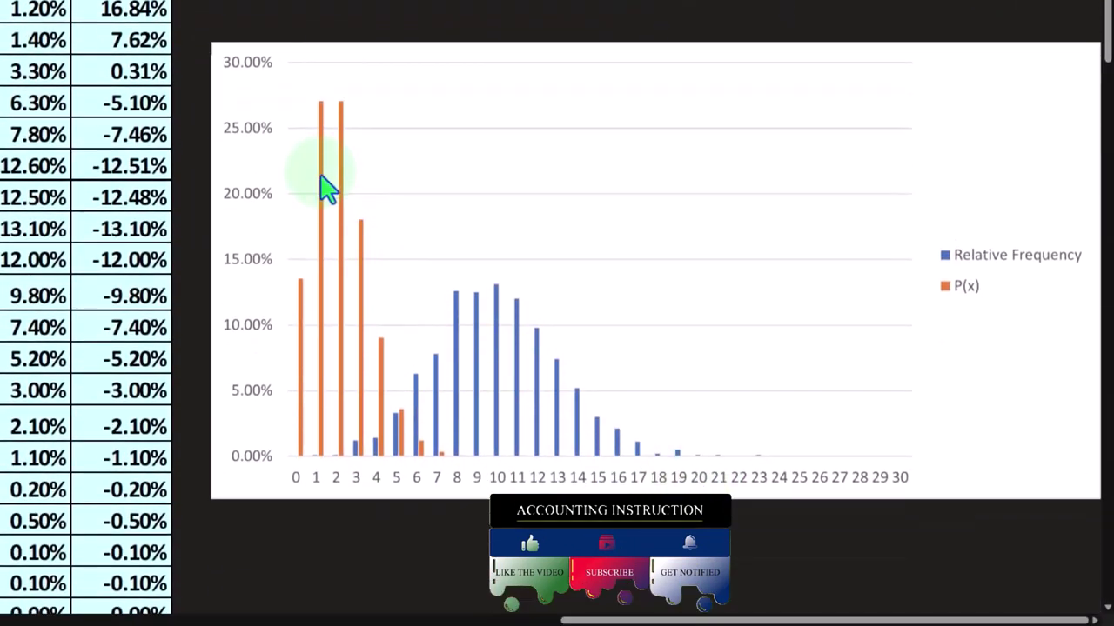